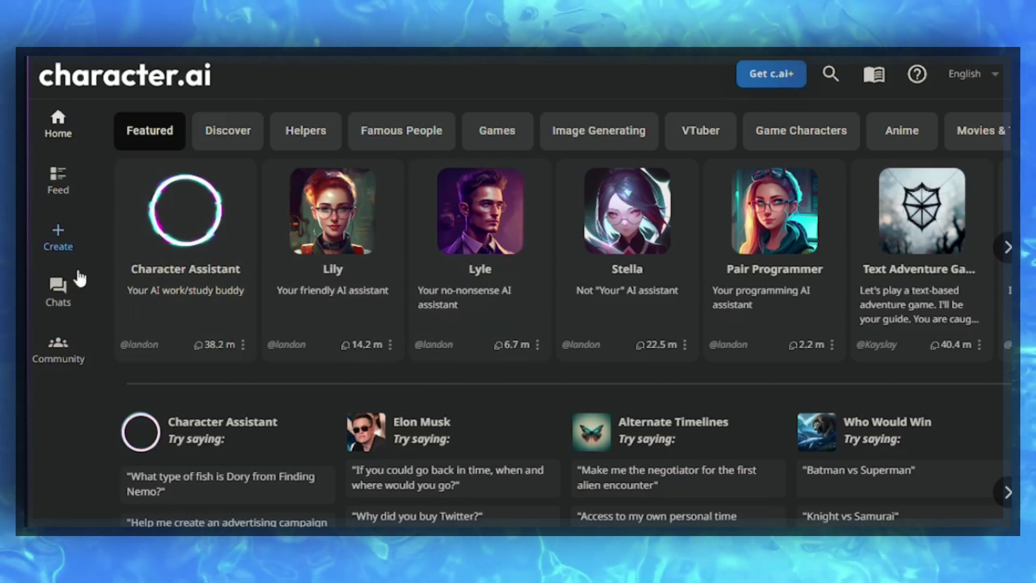
Step: Open the Create menu from the home page's left sidebar
click(99, 234)
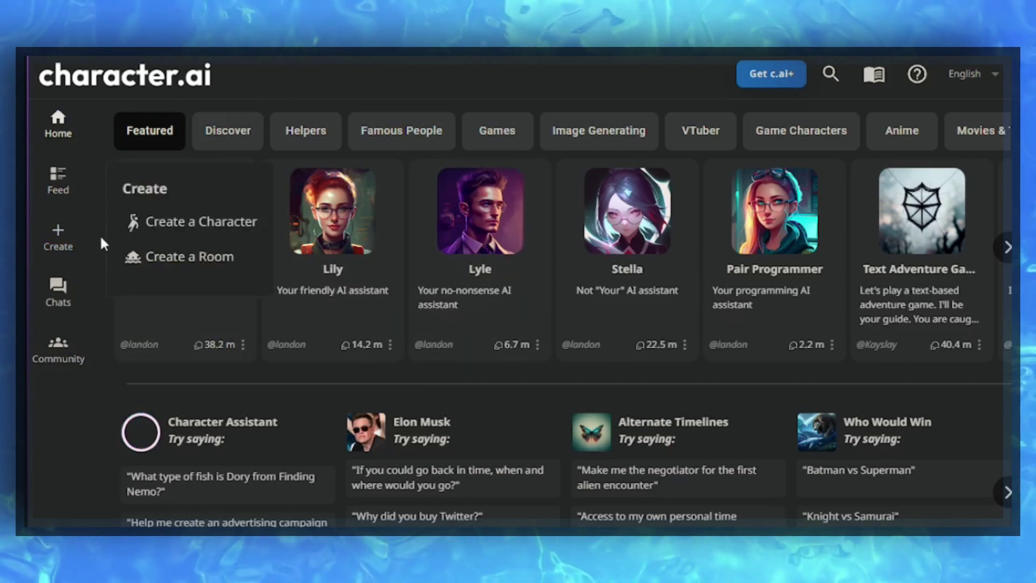
Step: Start a character named aibot with greeting 'I am aibot im your personal assistance'
click(219, 233)
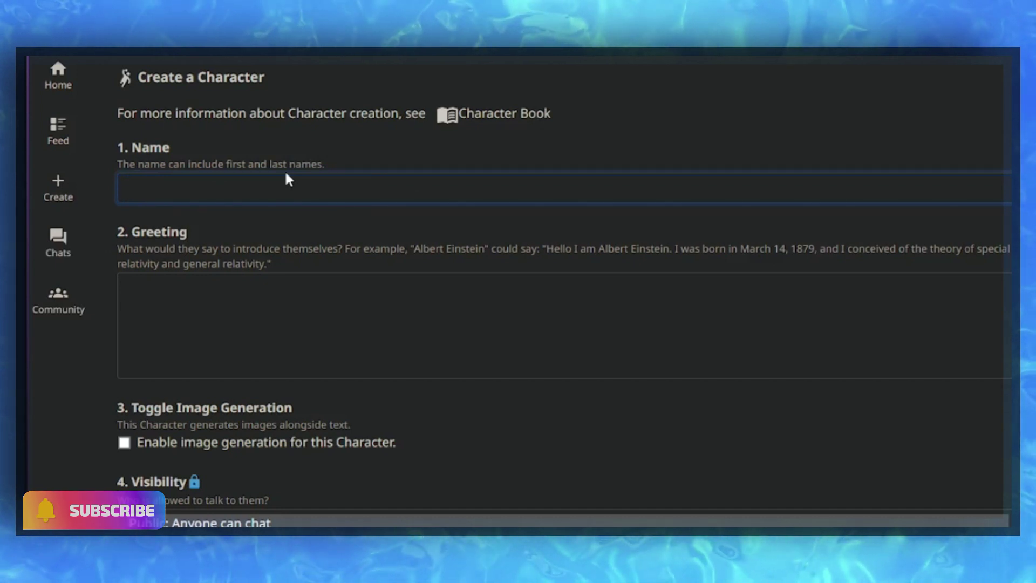
text(aibot)
drag(127, 289, 176, 290)
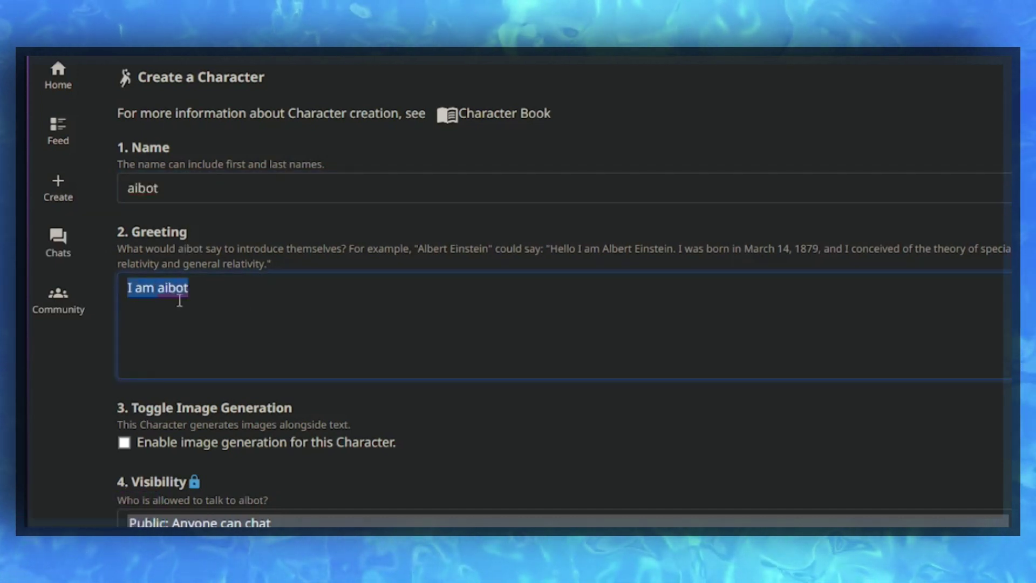
click(196, 303)
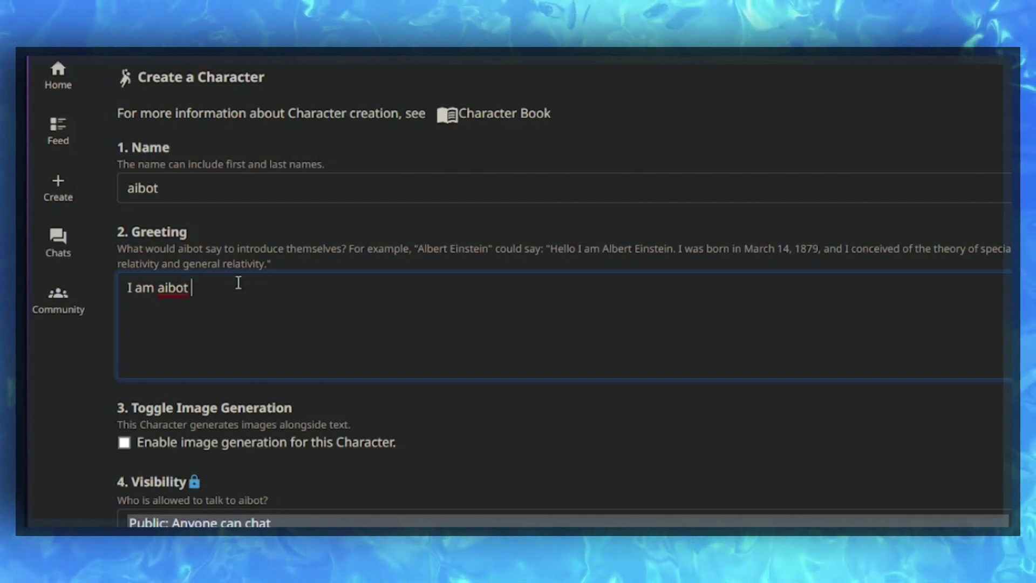
text(im your p)
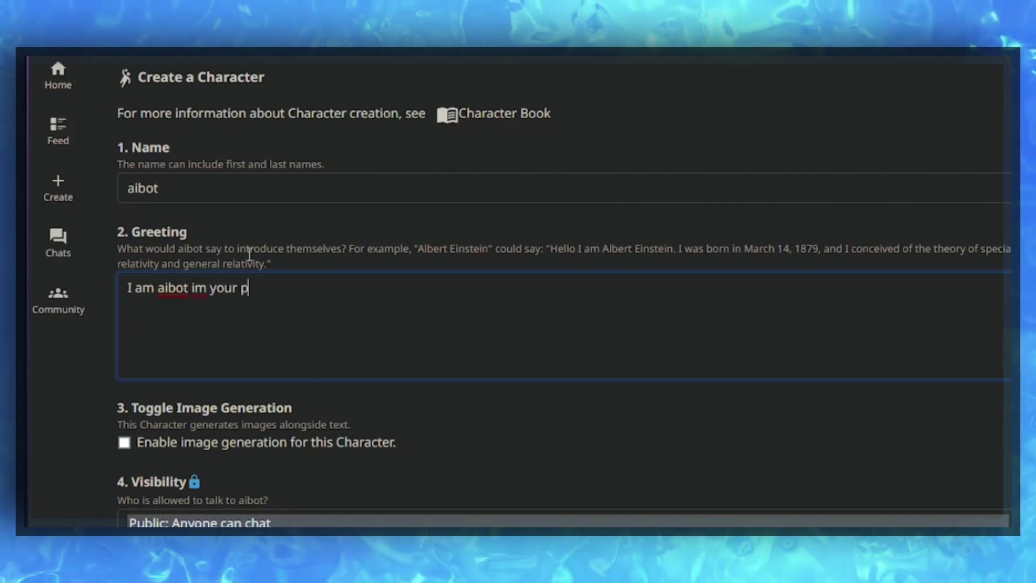
text(ersonal assistance)
scroll(203, 275, down, 2)
Step: Enable image generation for aibot and set its visibility to 'Private: Only you can chat'
click(148, 284)
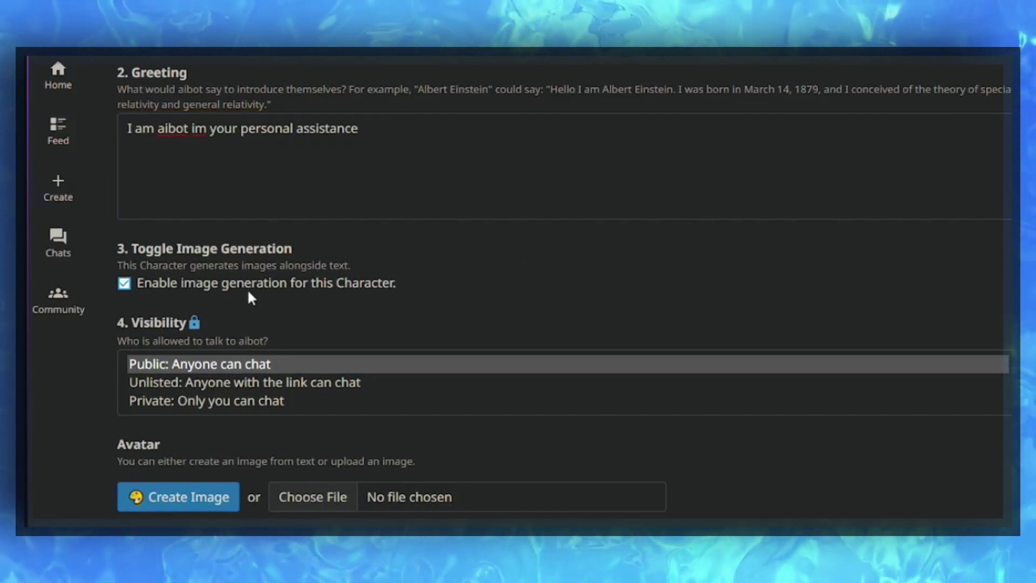
scroll(203, 312, down, 1)
click(268, 327)
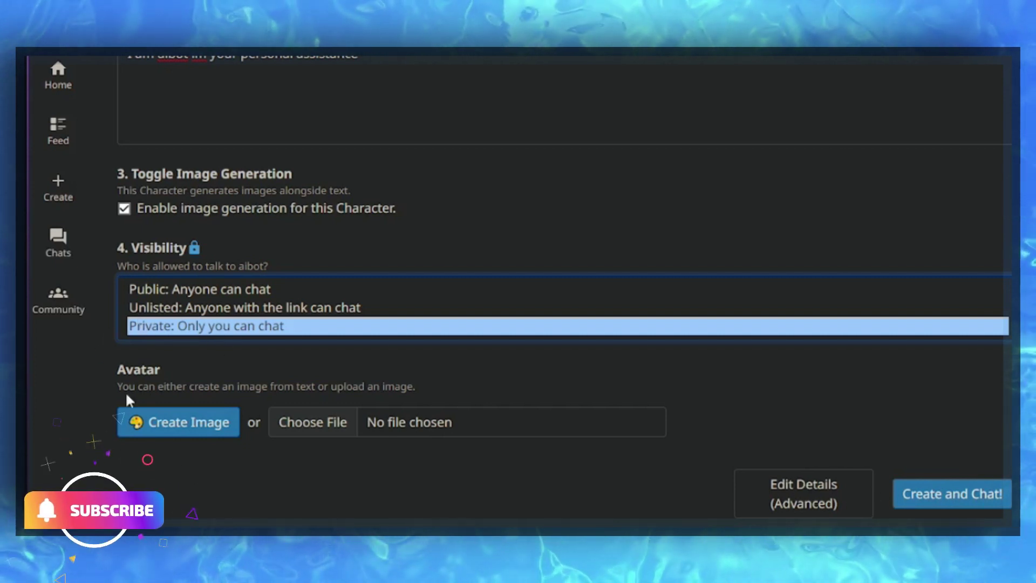
mouse_move(115, 369)
mouse_down()
mouse_move(144, 390)
mouse_move(458, 394)
mouse_up()
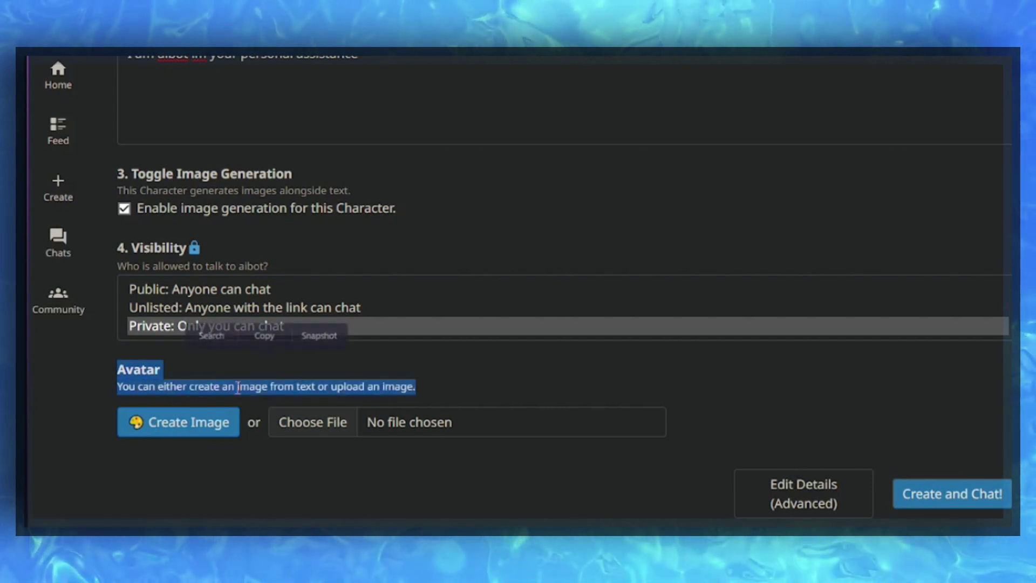
Step: Upload images.png from the Downloaded carousel as aibot's avatar
click(346, 420)
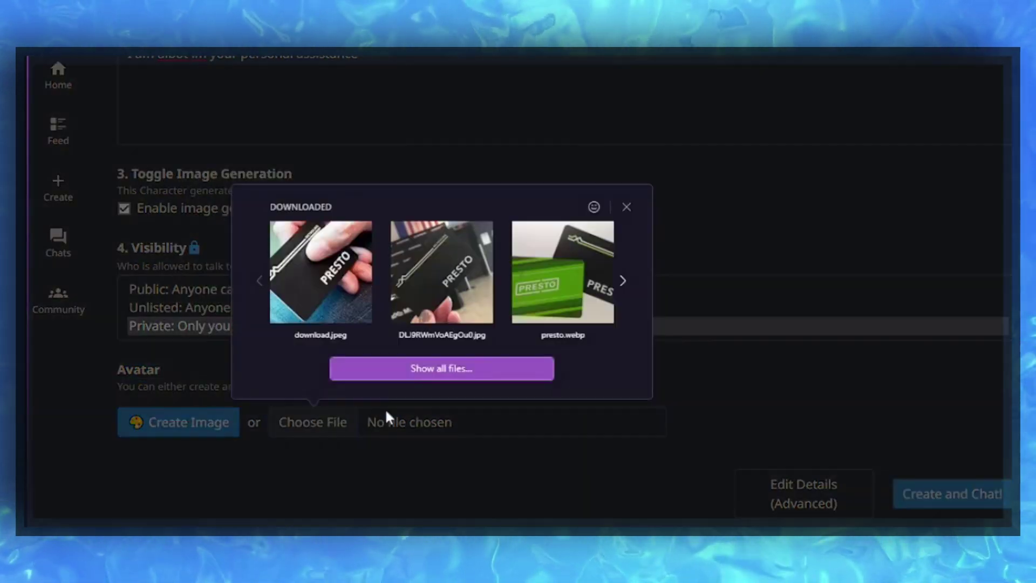
scroll(550, 294, down, 3)
scroll(548, 296, down, 3)
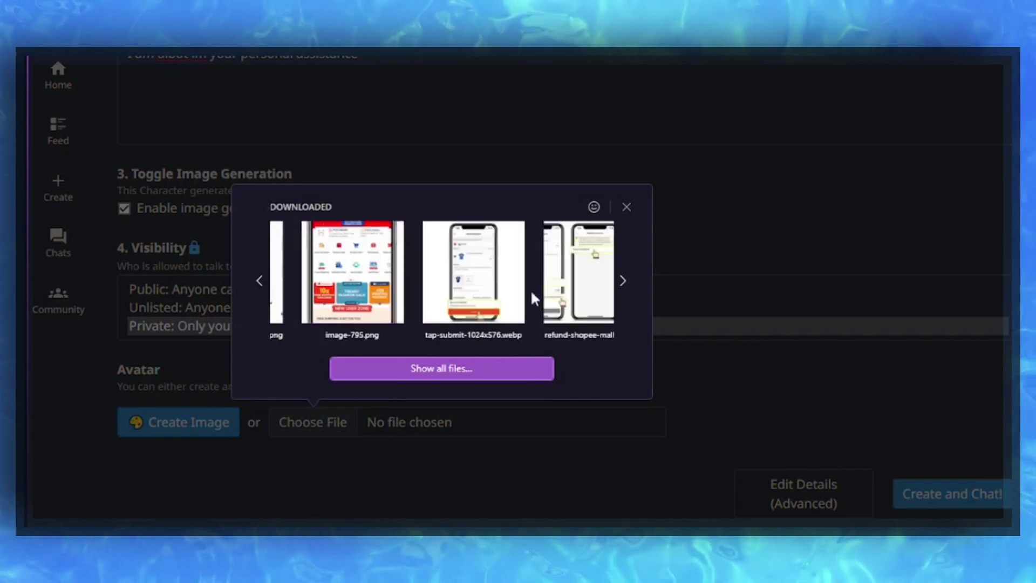
scroll(460, 299, down, 3)
scroll(460, 299, down, 3)
scroll(458, 298, down, 2)
scroll(449, 299, down, 1)
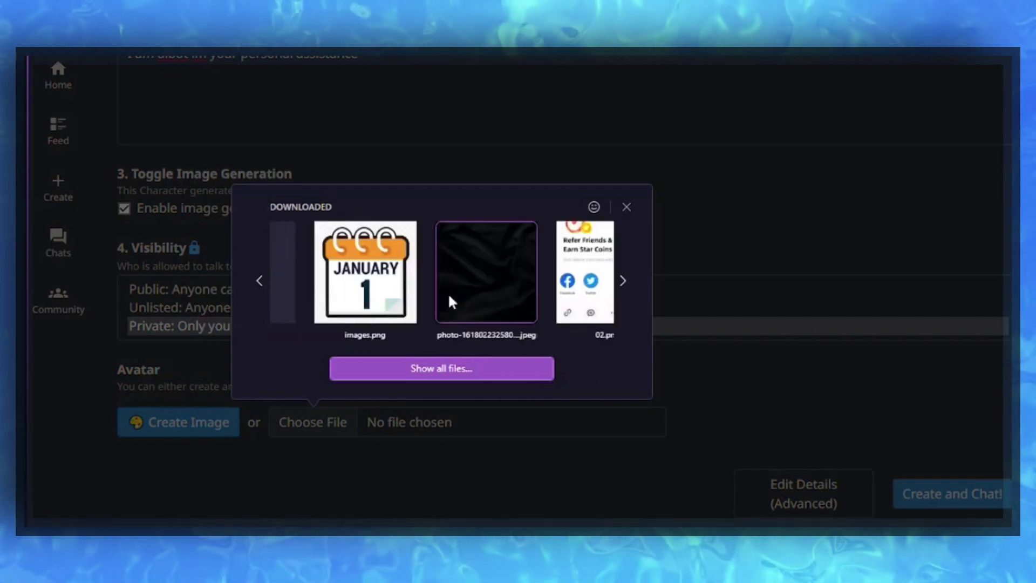
click(372, 307)
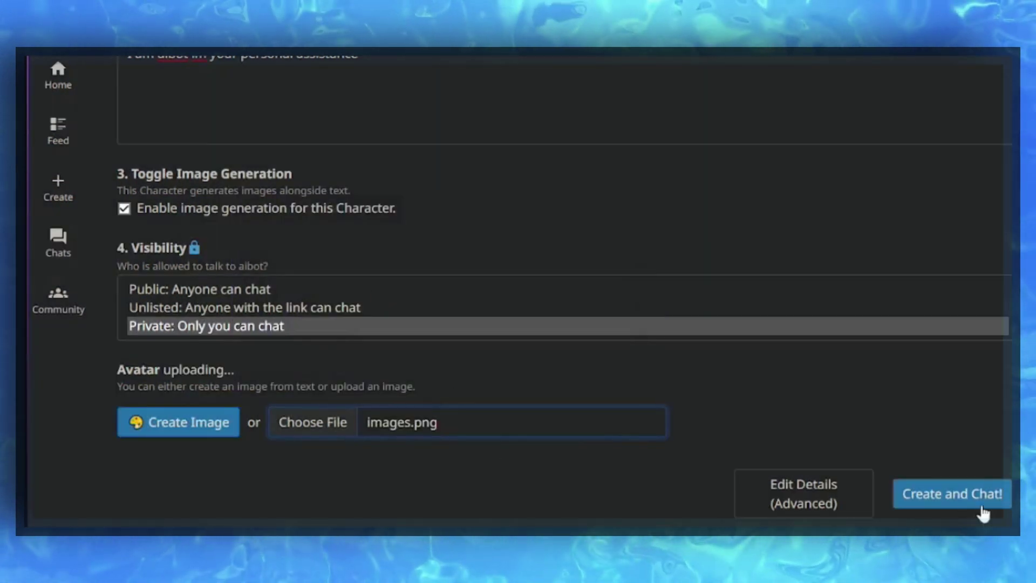